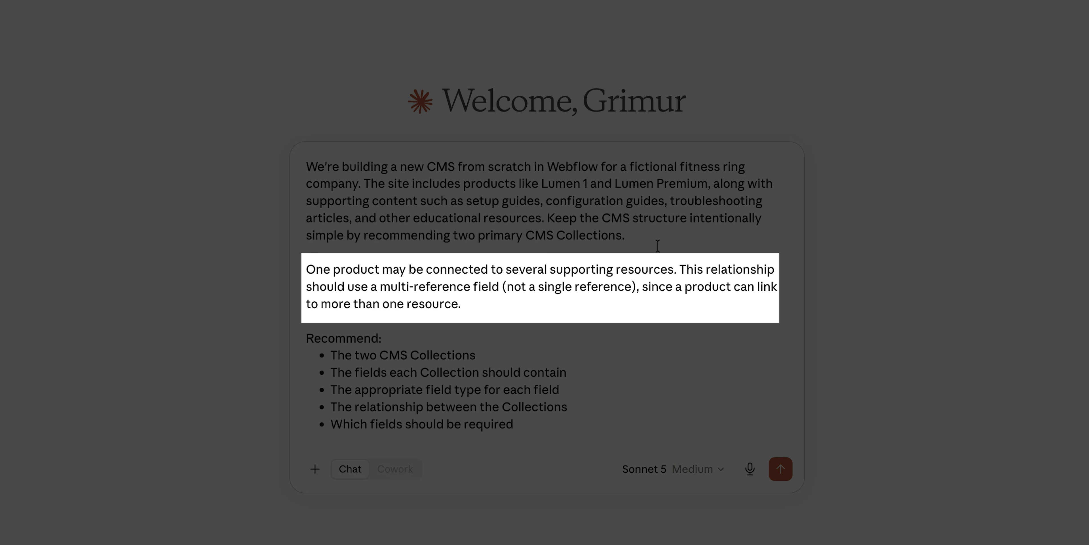
Step: Submit the prompt requesting a two-Collection Webflow CMS structure for the fitness ring company, with a plan to approve before any changes
{"action": "scroll", "coordinate": [658, 246], "scroll_direction": "down", "scroll_amount": 5}
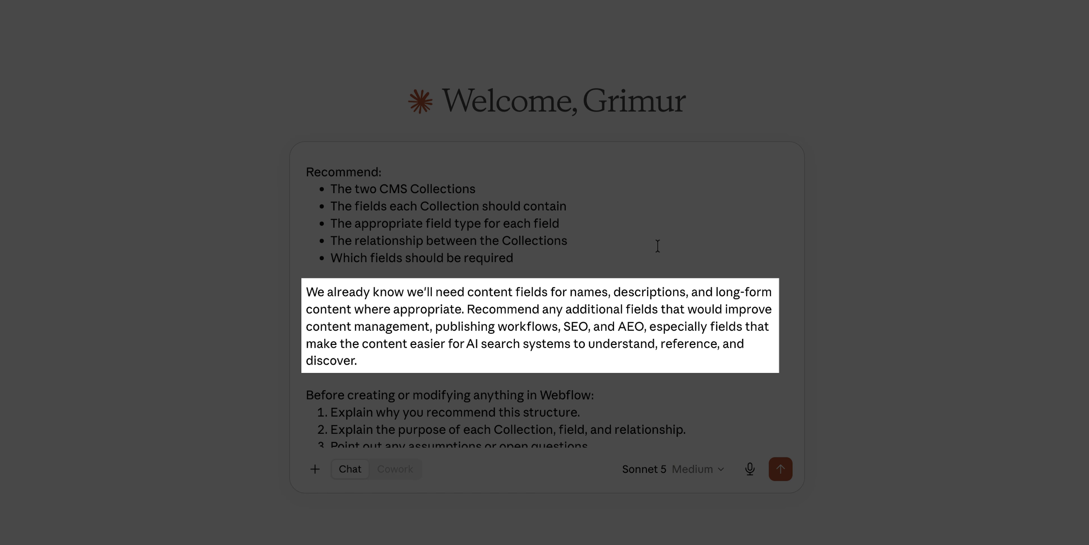
{"action": "scroll", "coordinate": [658, 246], "scroll_direction": "down", "scroll_amount": 3}
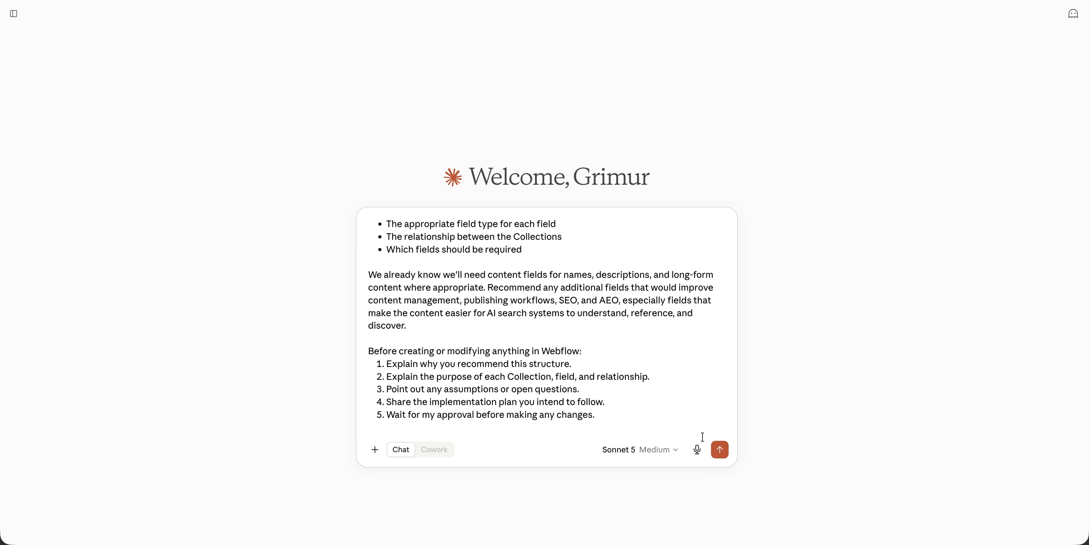
{"action": "left_click", "coordinate": [717, 448]}
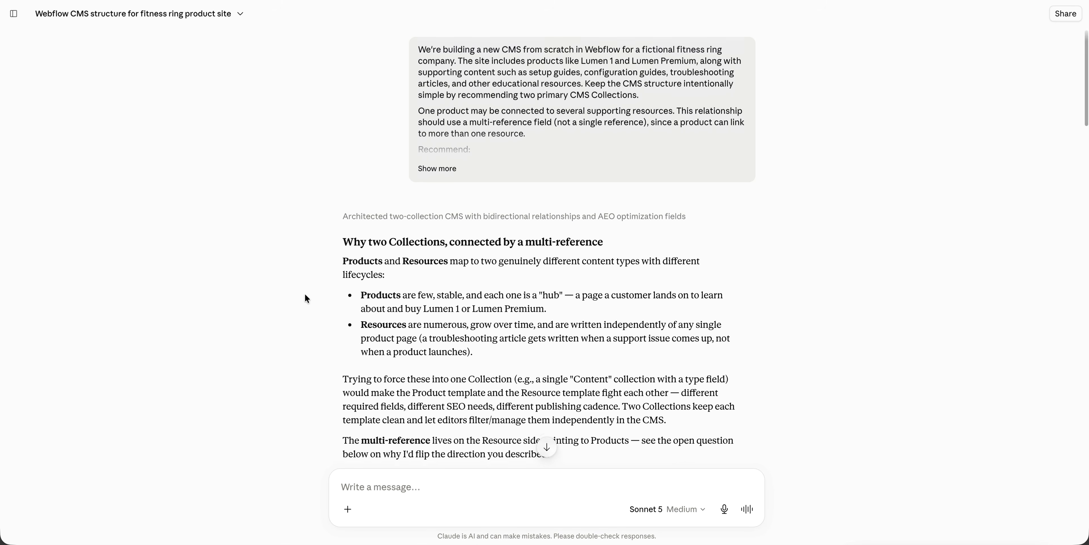
Step: Examine the proposed Products and Resources Collections, including their fields, field types, required settings and the relationship between them
{"action": "scroll", "coordinate": [305, 296], "scroll_direction": "down", "scroll_amount": 5}
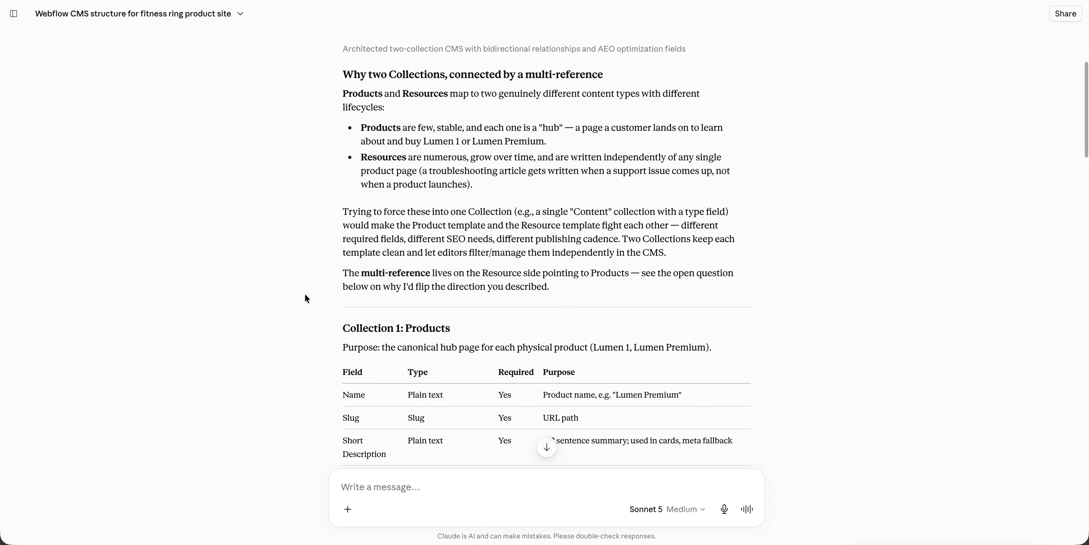
{"action": "scroll", "coordinate": [307, 298], "scroll_direction": "down", "scroll_amount": 6}
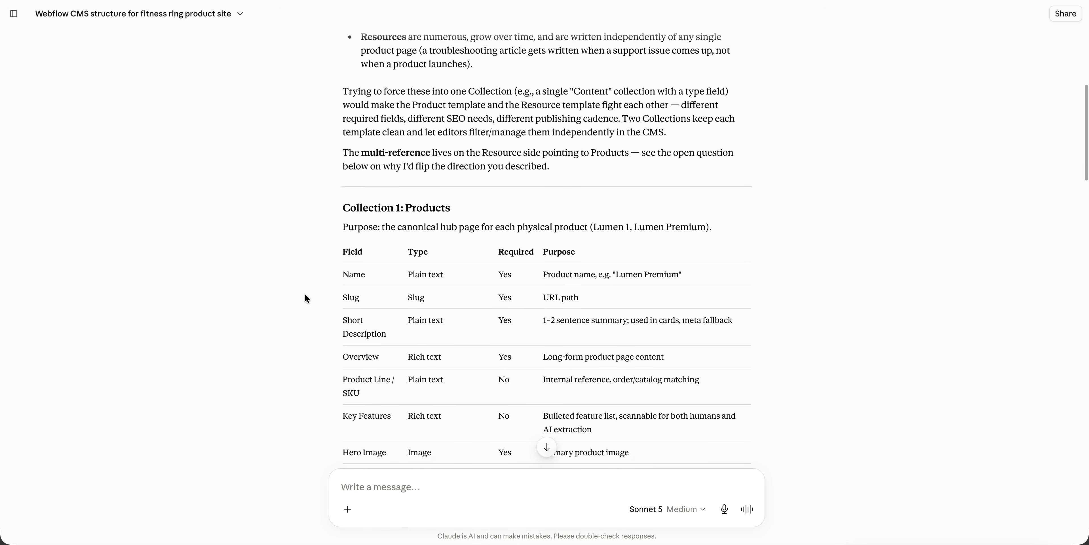
{"action": "scroll", "coordinate": [305, 296], "scroll_direction": "down", "scroll_amount": 6}
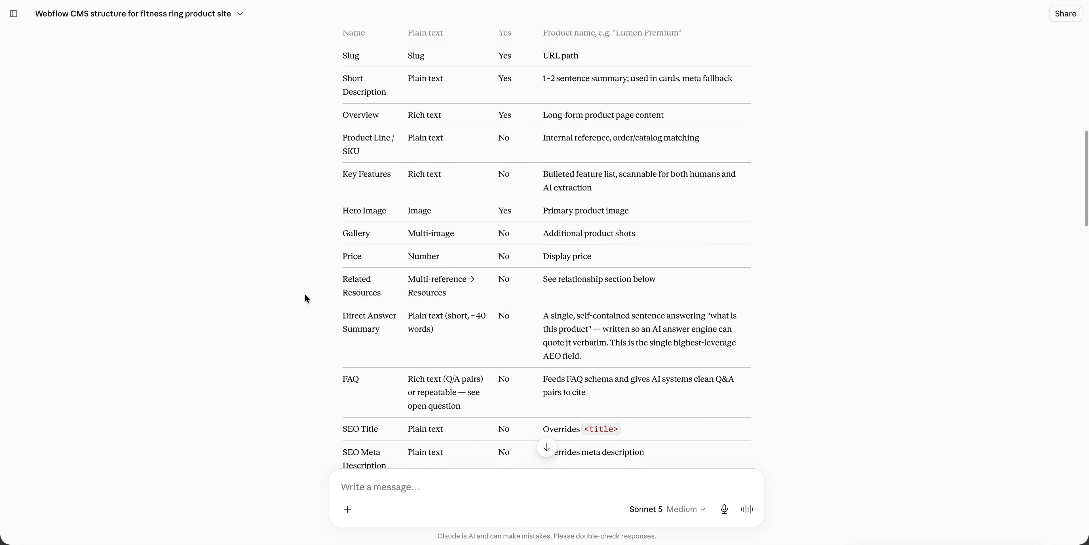
{"action": "scroll", "coordinate": [306, 298], "scroll_direction": "down", "scroll_amount": 10}
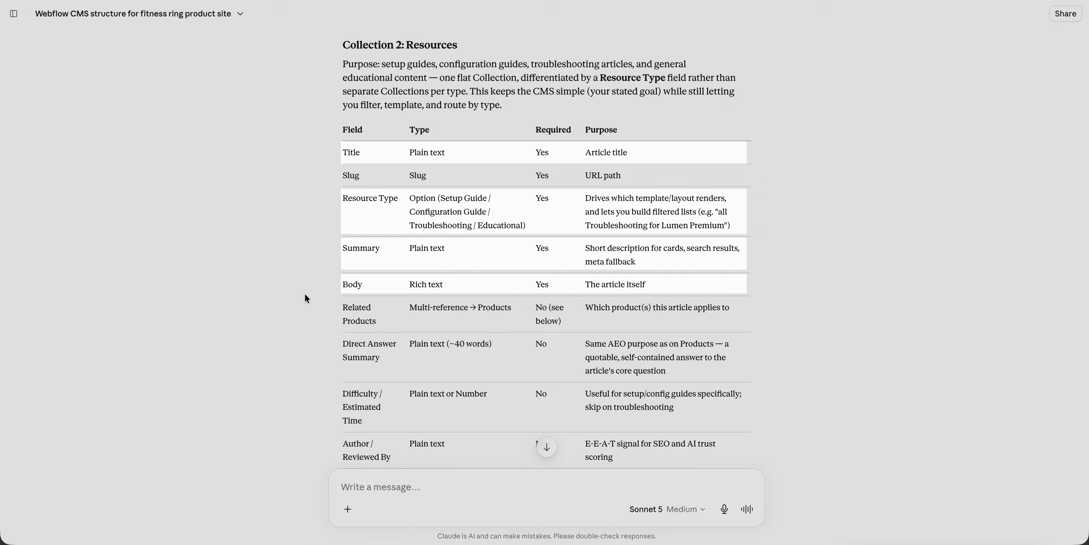
{"action": "scroll", "coordinate": [305, 295], "scroll_direction": "down", "scroll_amount": 5}
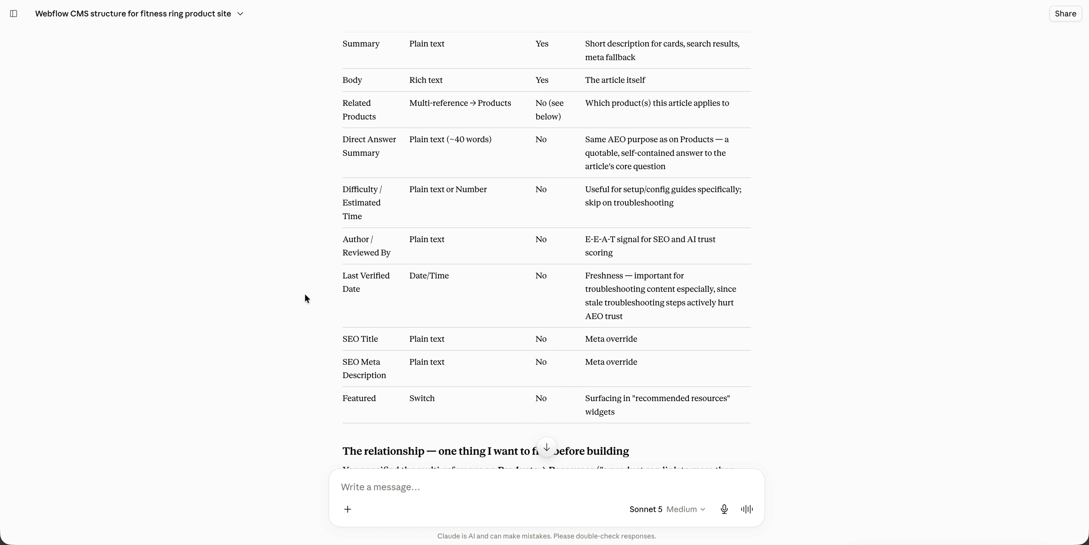
{"action": "scroll", "coordinate": [305, 298], "scroll_direction": "up", "scroll_amount": 15}
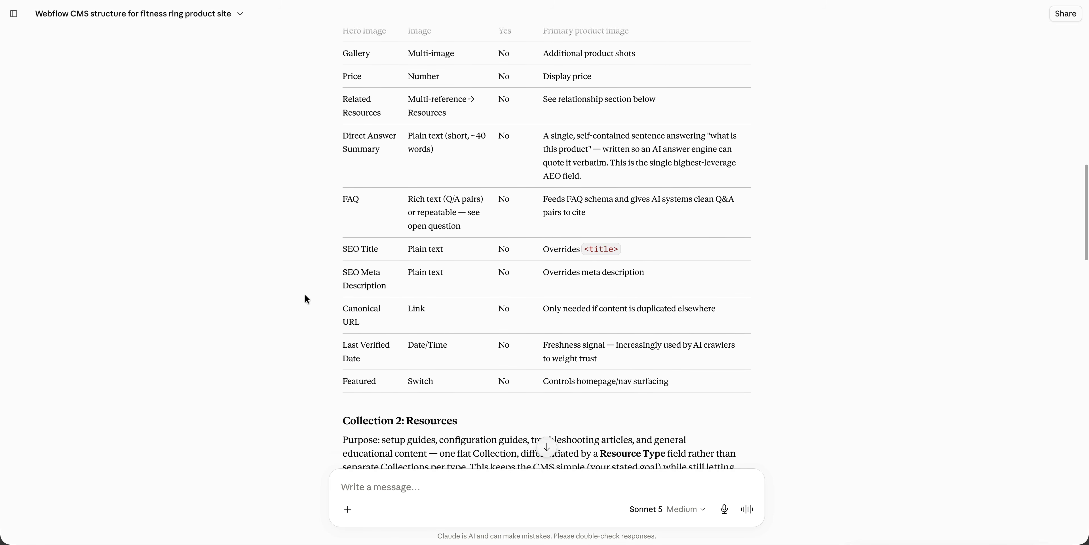
{"action": "scroll", "coordinate": [305, 295], "scroll_direction": "up", "scroll_amount": 6}
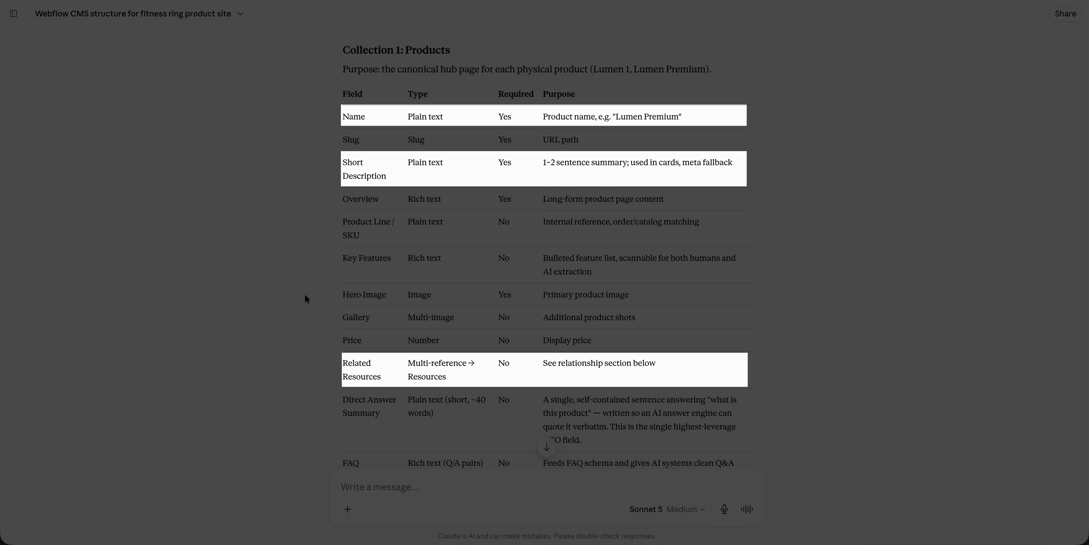
{"action": "scroll", "coordinate": [306, 298], "scroll_direction": "down", "scroll_amount": 5}
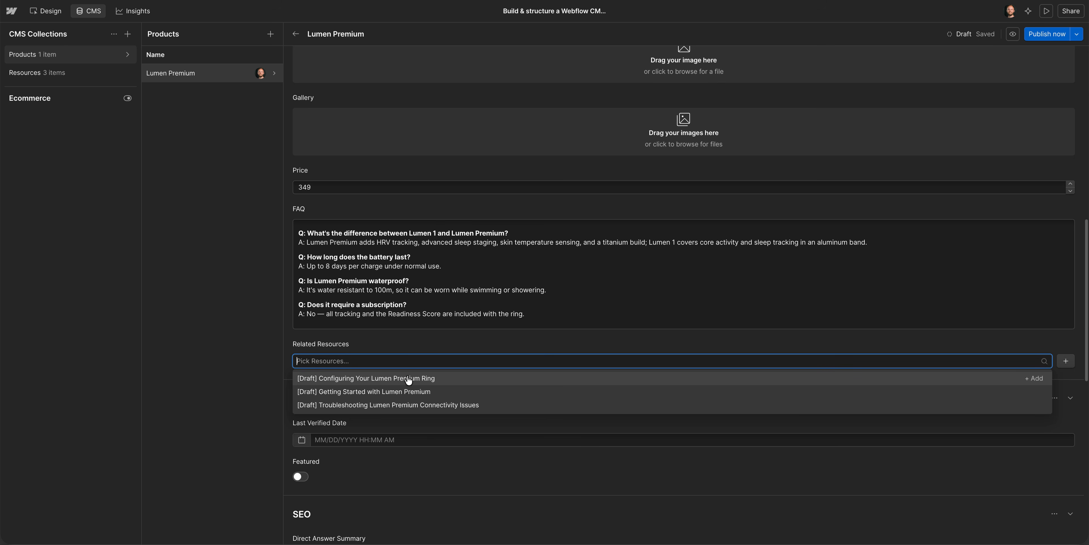
Step: In Webflow, link the Lumen Premium product's Related Resources to the configuring, getting started and connectivity troubleshooting drafts
{"action": "left_click", "coordinate": [409, 378]}
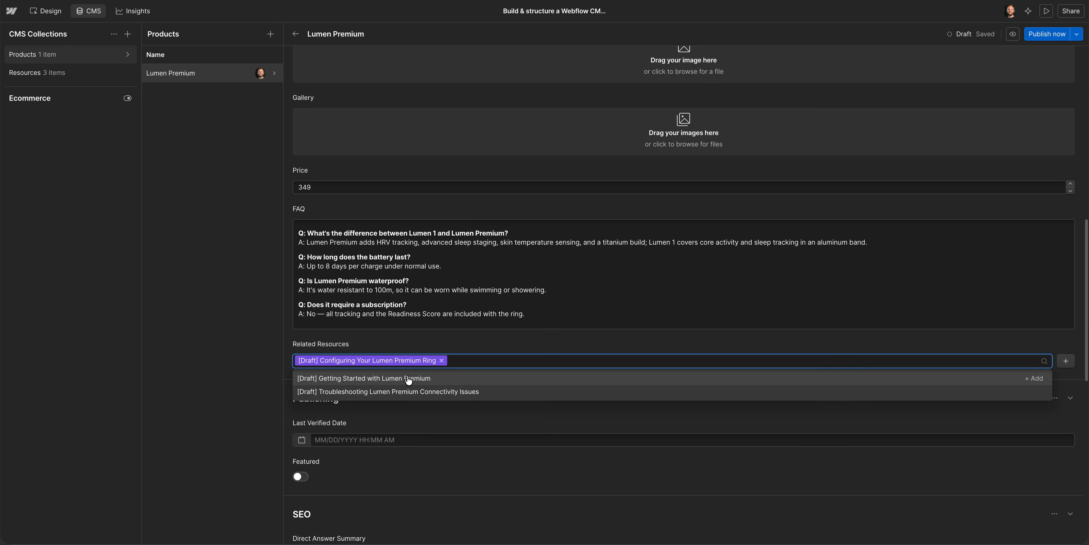
{"action": "left_click", "coordinate": [411, 379]}
{"action": "left_click", "coordinate": [411, 379]}
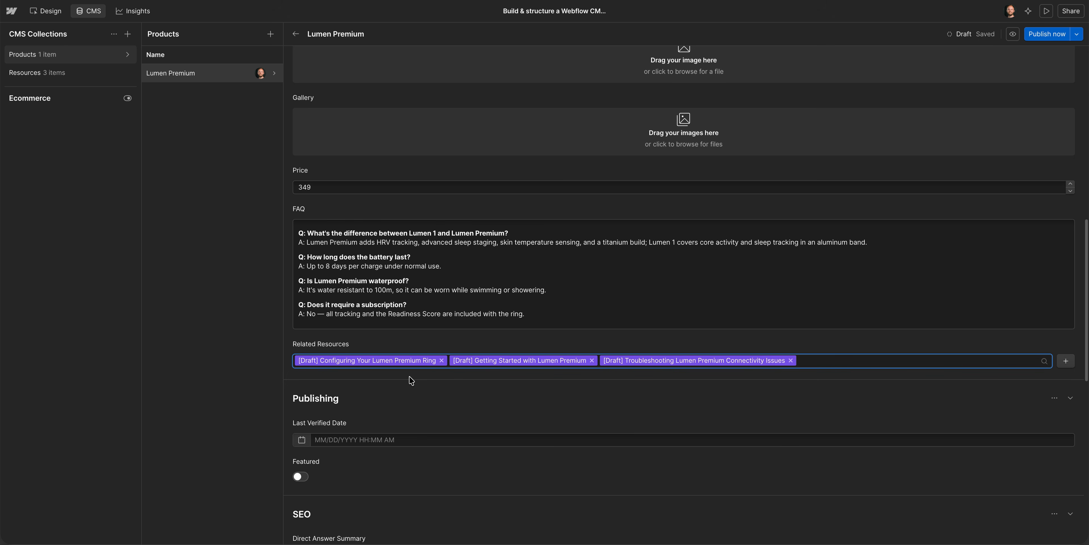
{"action": "left_click", "coordinate": [445, 344]}
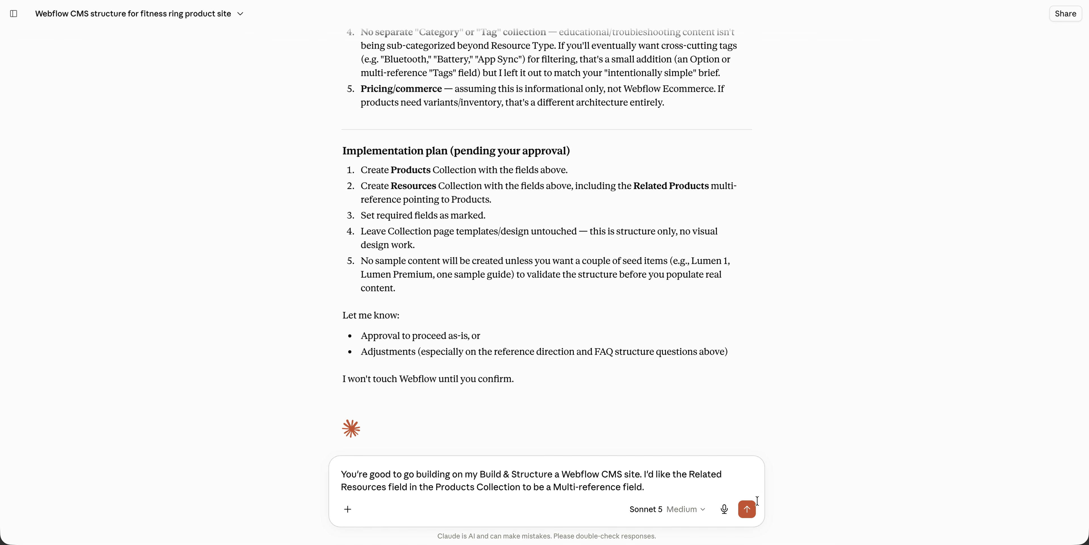
Step: In Claude, approve building on the Build & Structure a Webflow CMS site, with Related Resources in Products as a Multi-reference field
{"action": "key", "text": "Return"}
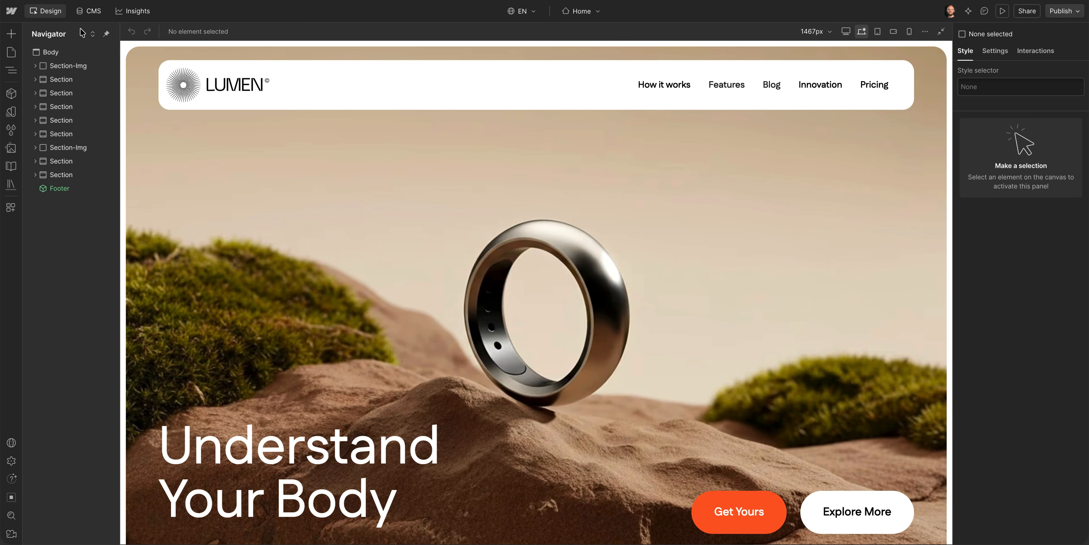
Step: In Webflow, inspect the fields and field types in the settings of the Resources and Products collections
{"action": "left_click", "coordinate": [90, 13]}
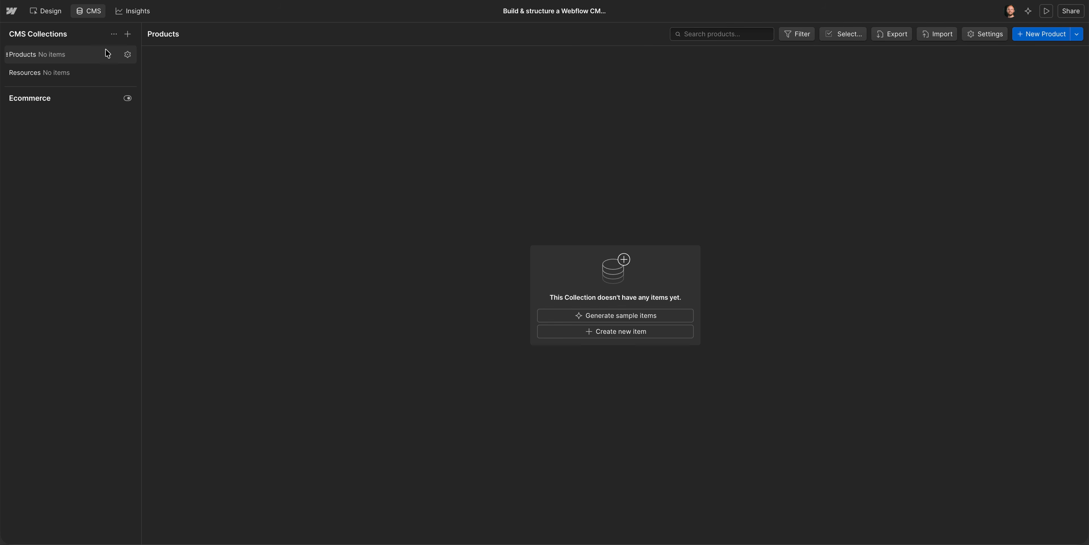
{"action": "left_click", "coordinate": [128, 73]}
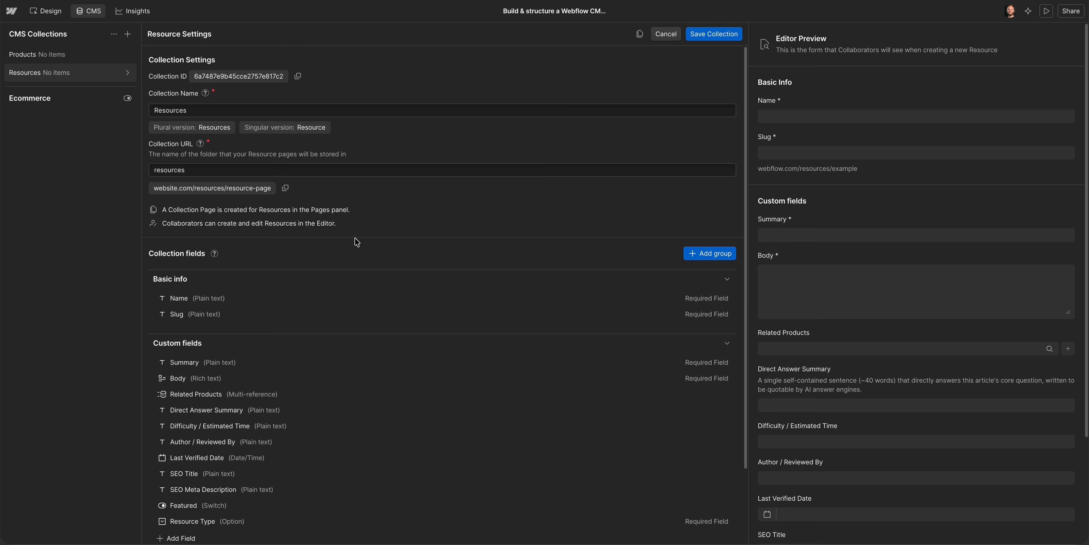
{"action": "scroll", "coordinate": [356, 241], "scroll_direction": "down", "scroll_amount": 3}
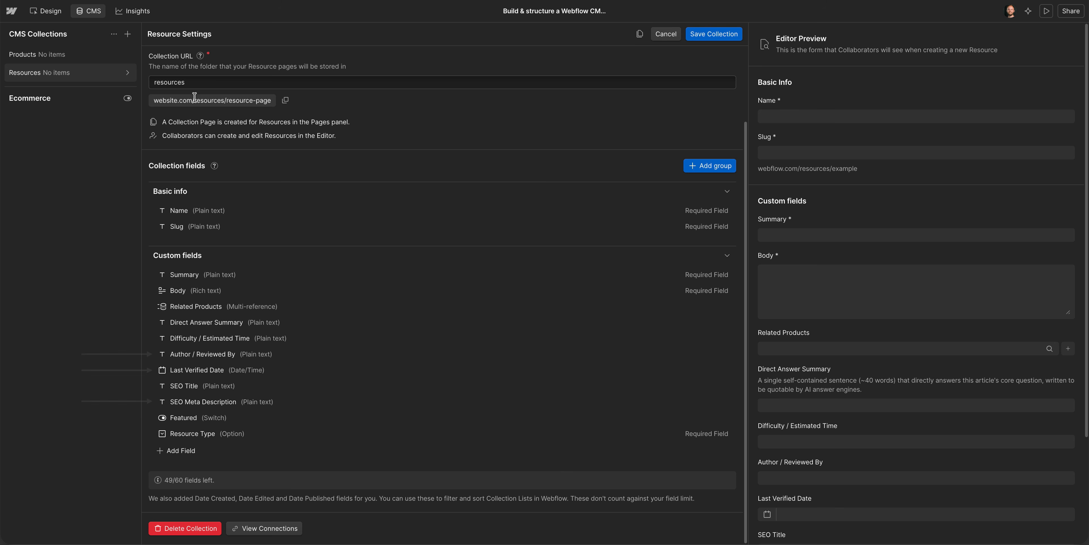
{"action": "left_click", "coordinate": [128, 55]}
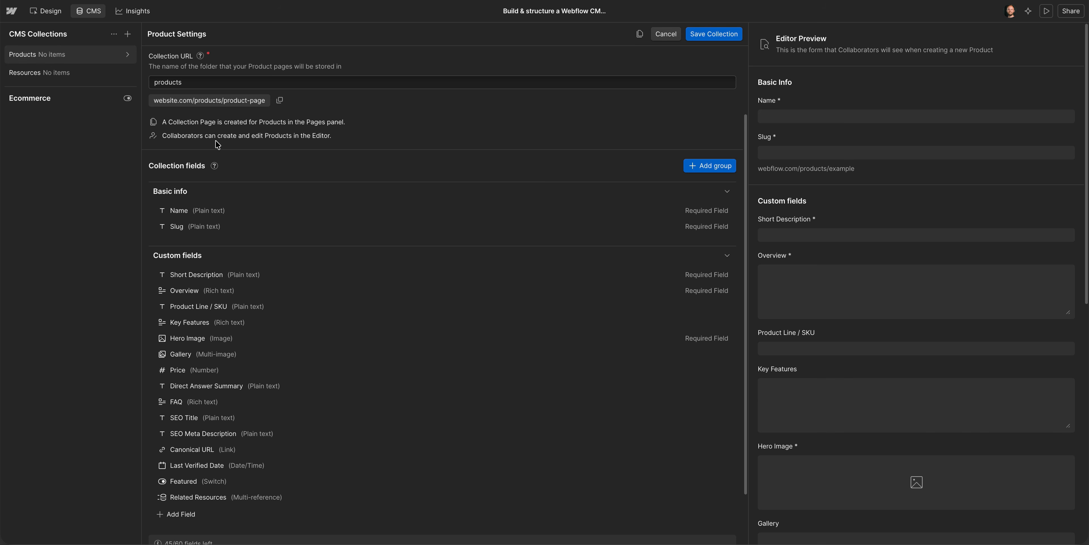
{"action": "scroll", "coordinate": [319, 224], "scroll_direction": "down", "scroll_amount": 3}
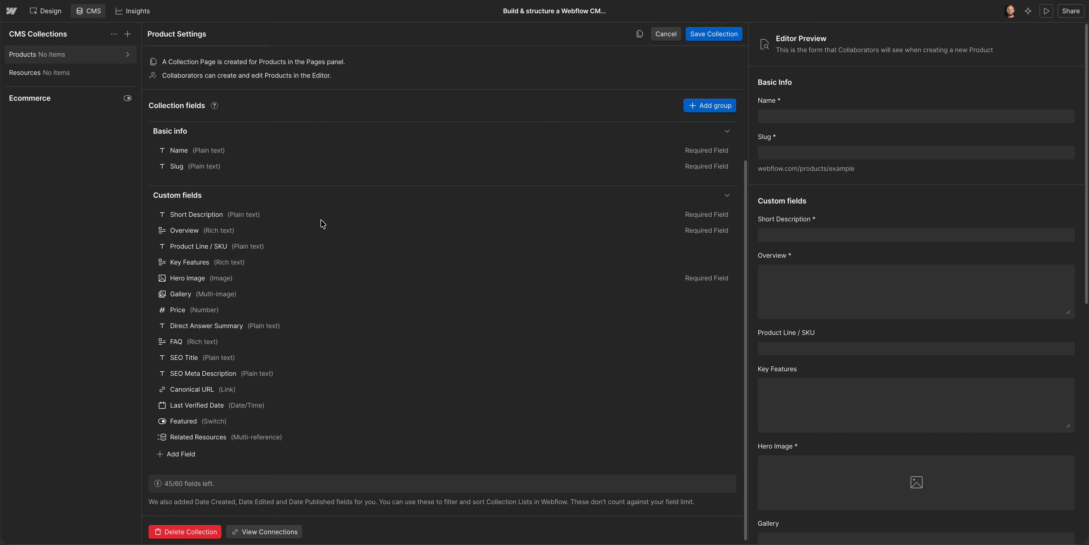
{"action": "left_click", "coordinate": [376, 437]}
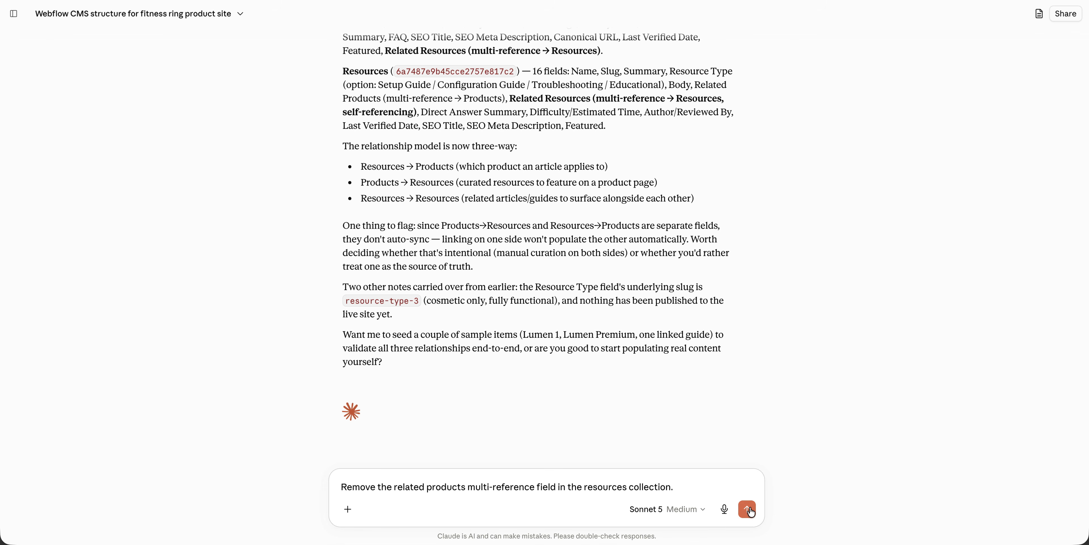
Step: Ask Claude to remove the related products field from Resources and group both collections' fields into Content, Publishing and SEO, keeping field types
{"action": "left_click", "coordinate": [747, 509]}
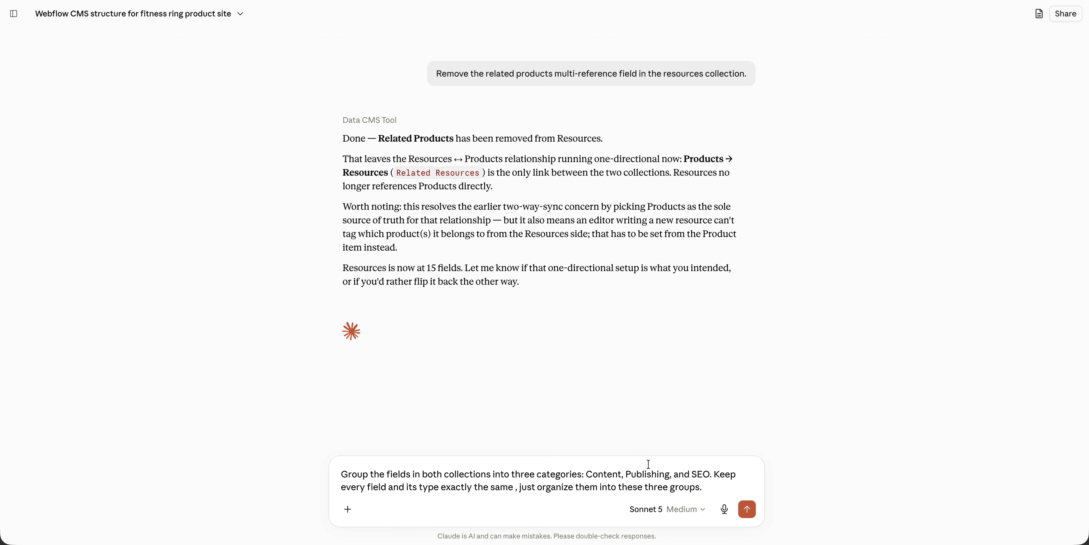
{"action": "left_click", "coordinate": [748, 511]}
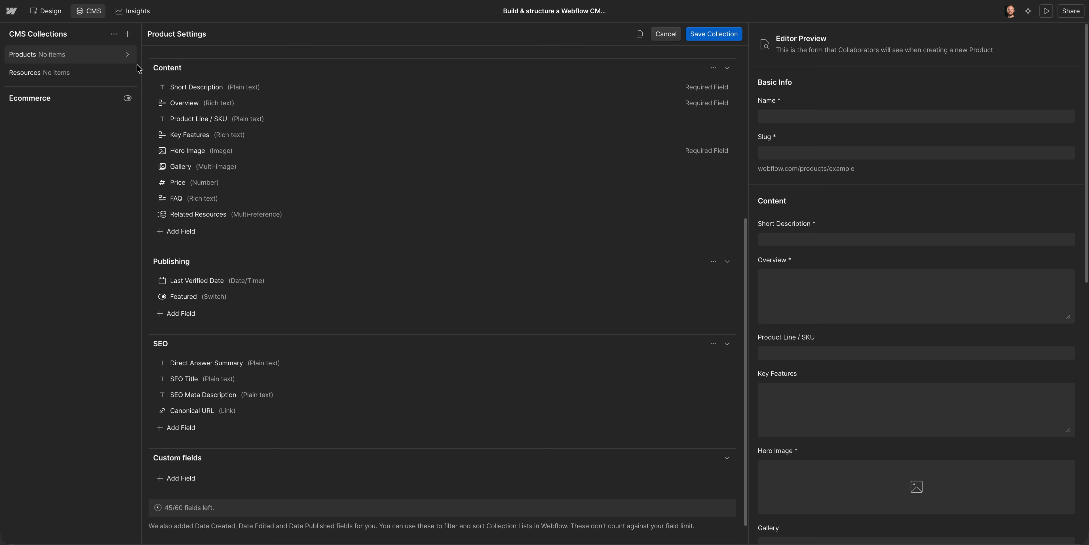
Step: In Webflow, open the Resources collection's settings to check its field groups
{"action": "left_click", "coordinate": [129, 73]}
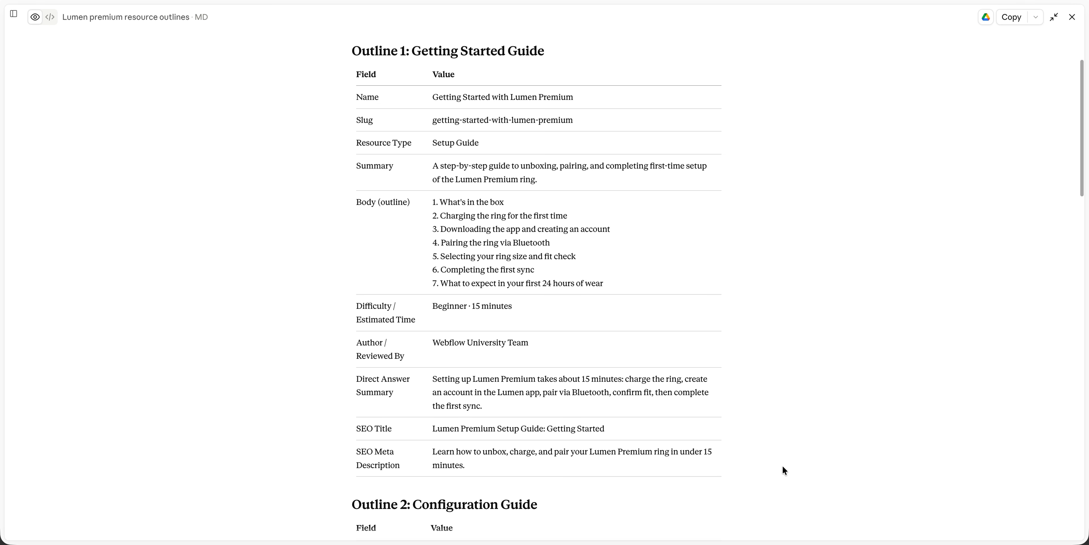
Step: Review lumen-premium-resource-outlines.md in Claude and submit it, requesting three draft Resources and a draft Lumen Premium Product connected through Related Resources
{"action": "scroll", "coordinate": [782, 466], "scroll_direction": "down", "scroll_amount": 10}
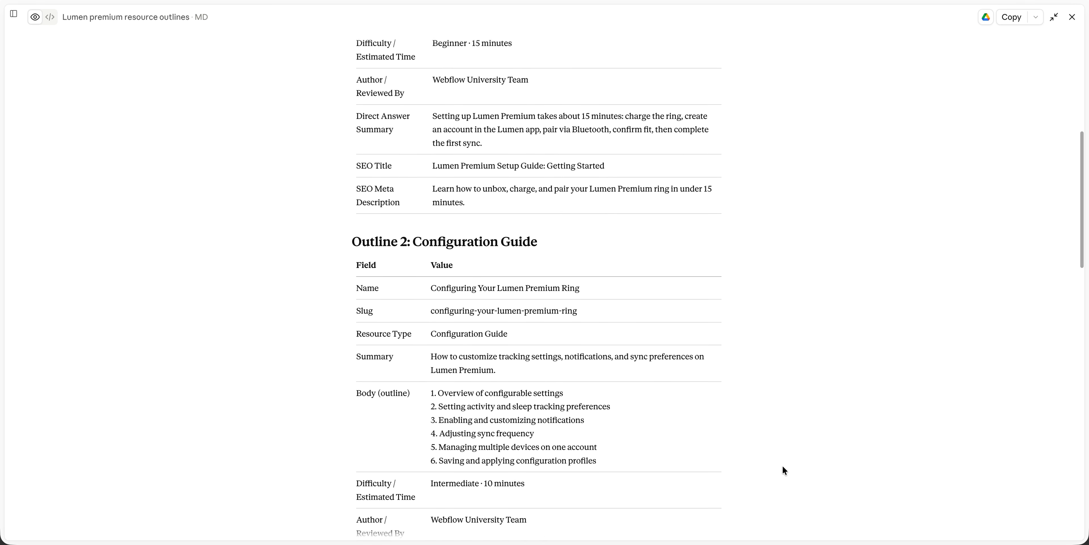
{"action": "scroll", "coordinate": [783, 466], "scroll_direction": "down", "scroll_amount": 14}
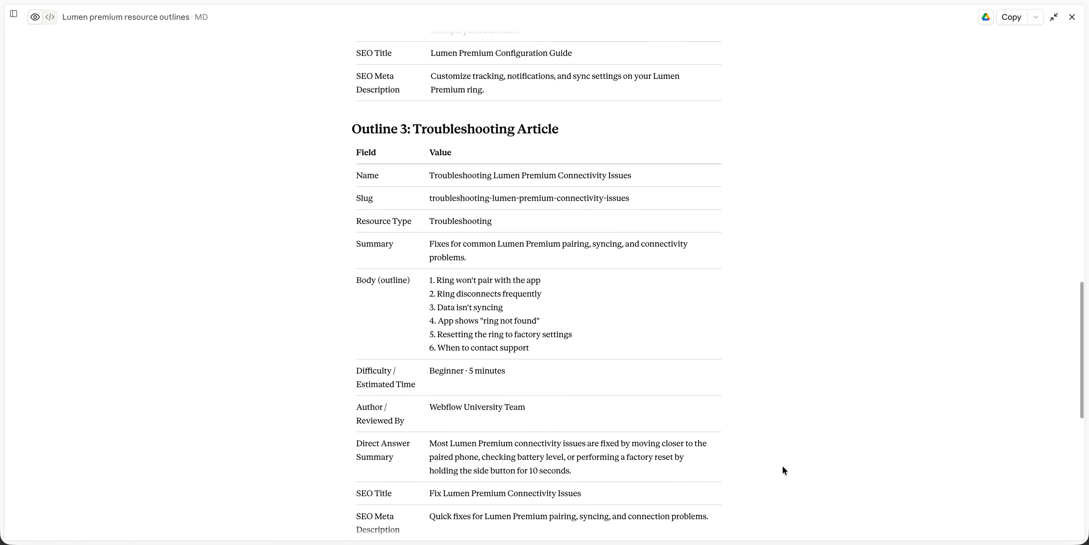
{"action": "key", "text": "Escape"}
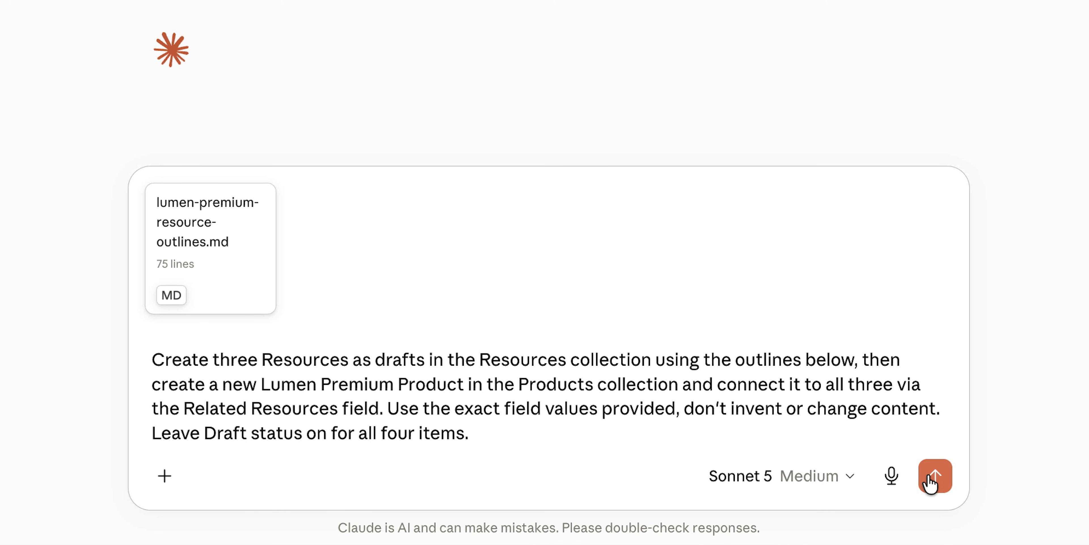
{"action": "left_click", "coordinate": [931, 482]}
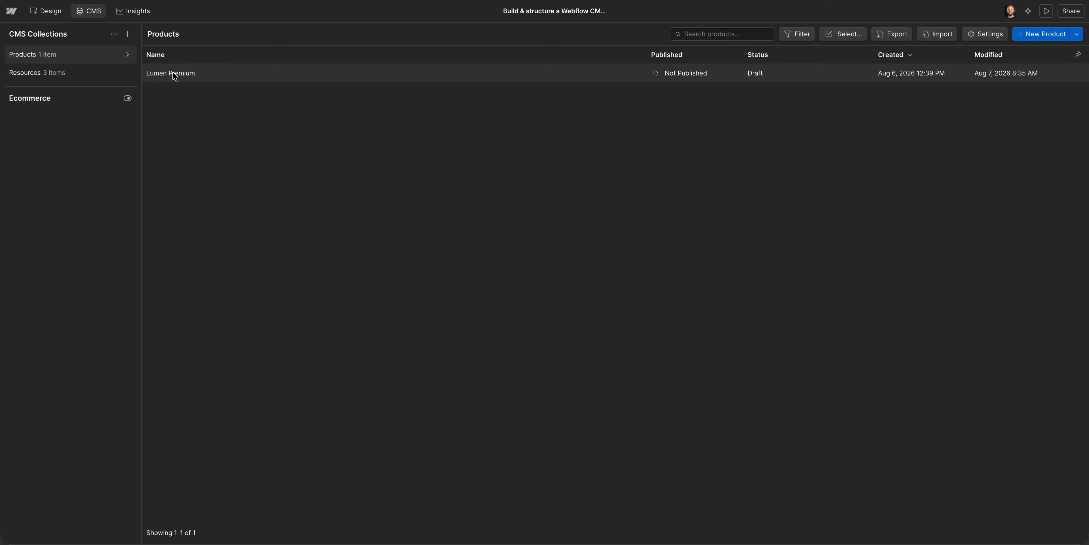
Step: In Webflow, review the Lumen Premium product's content, FAQ and Related Resources links
{"action": "left_click", "coordinate": [279, 79]}
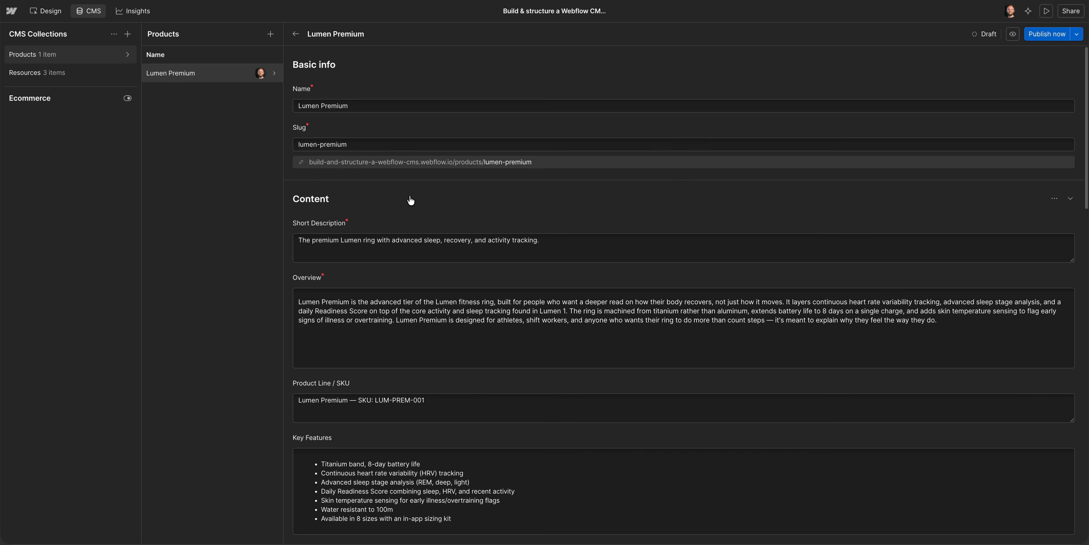
{"action": "scroll", "coordinate": [409, 199], "scroll_direction": "down", "scroll_amount": 9}
{"action": "scroll", "coordinate": [411, 200], "scroll_direction": "down", "scroll_amount": 4}
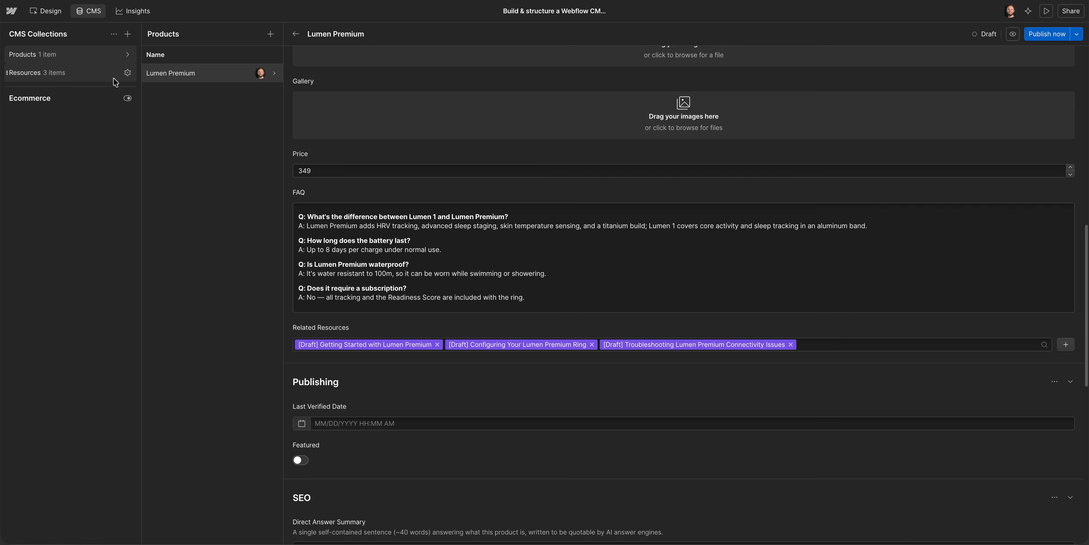
Step: Review the content, publishing and SEO fields of the Troubleshooting Lumen Premium Connectivity Issues resource
{"action": "left_click", "coordinate": [114, 79]}
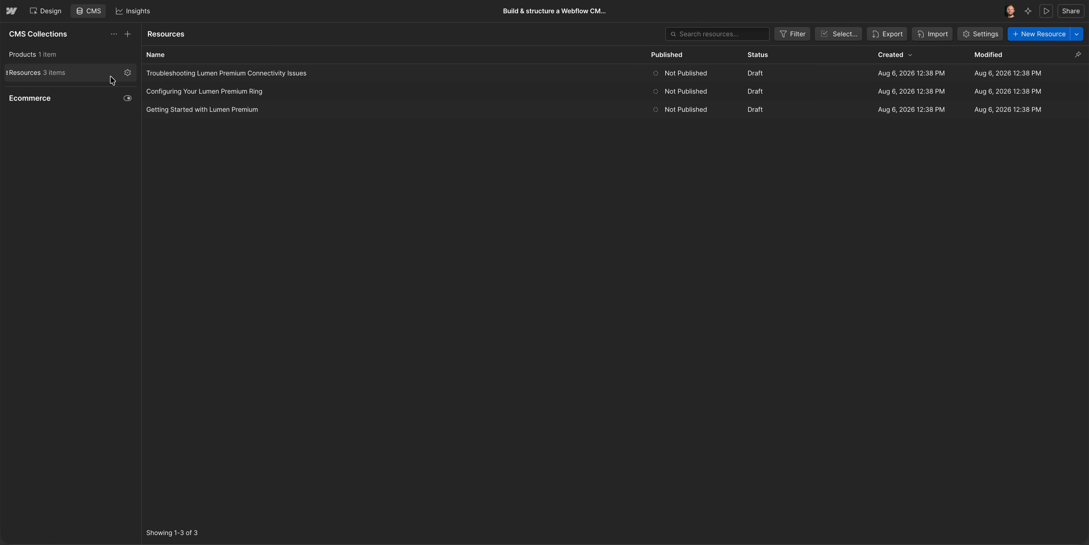
{"action": "left_click", "coordinate": [381, 80]}
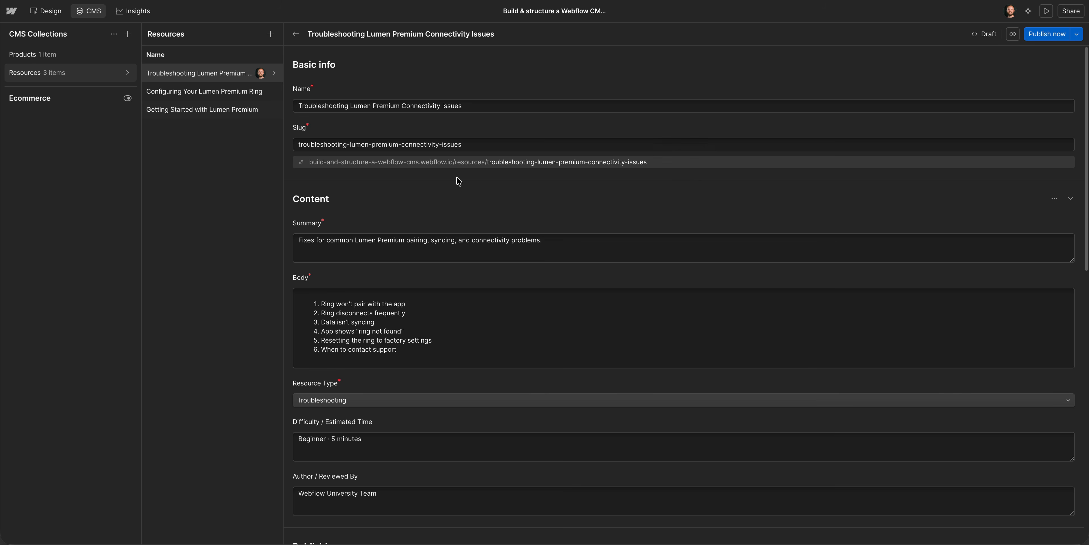
{"action": "scroll", "coordinate": [463, 187], "scroll_direction": "down", "scroll_amount": 5}
{"action": "scroll", "coordinate": [464, 188], "scroll_direction": "down", "scroll_amount": 5}
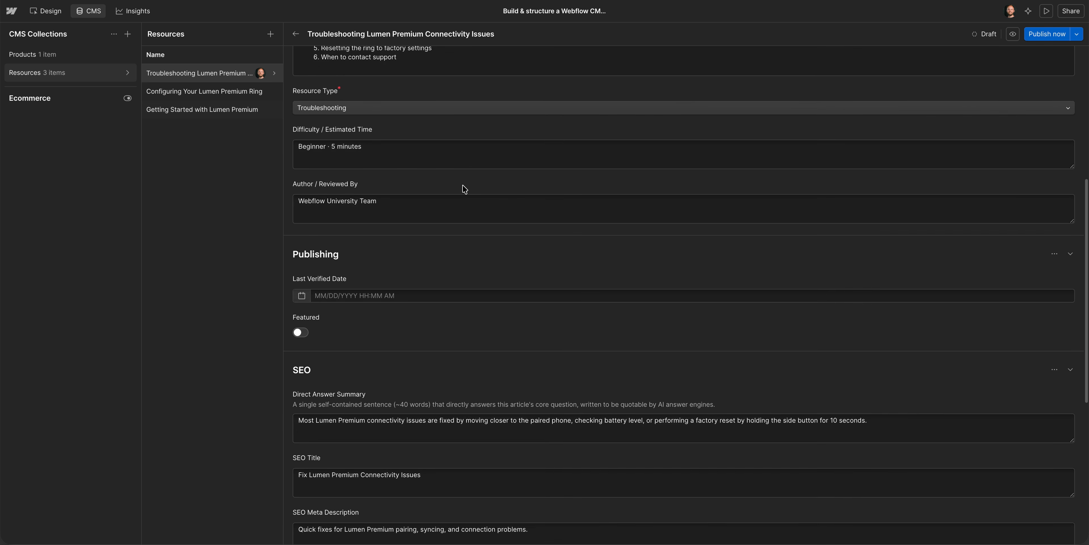
{"action": "scroll", "coordinate": [464, 188], "scroll_direction": "down", "scroll_amount": 2}
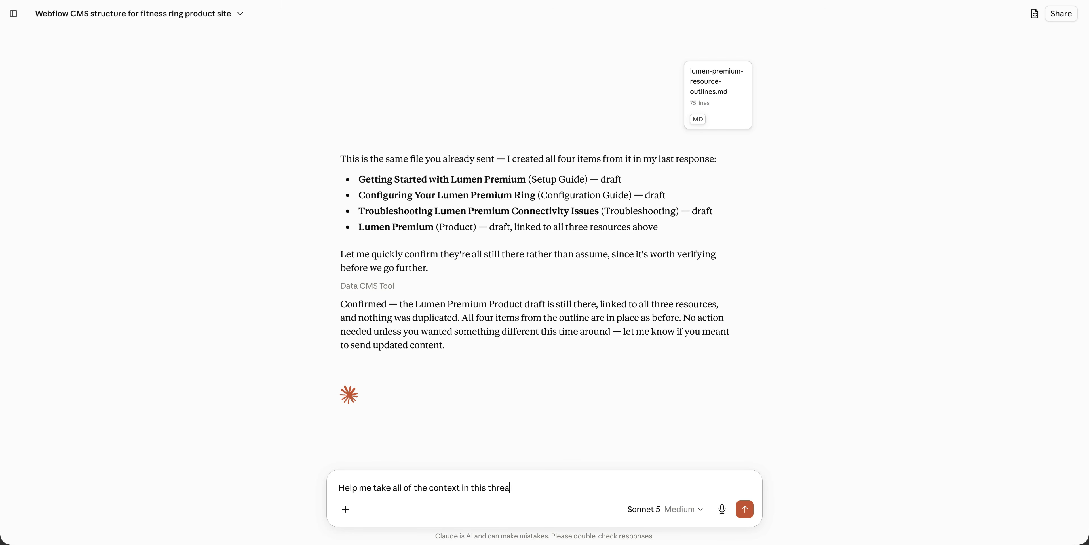
Step: In the Claude thread, draft a request to turn all the context from the Collection build into a repeatable skill
{"action": "type", "text": "from our Collection build and turn i"}
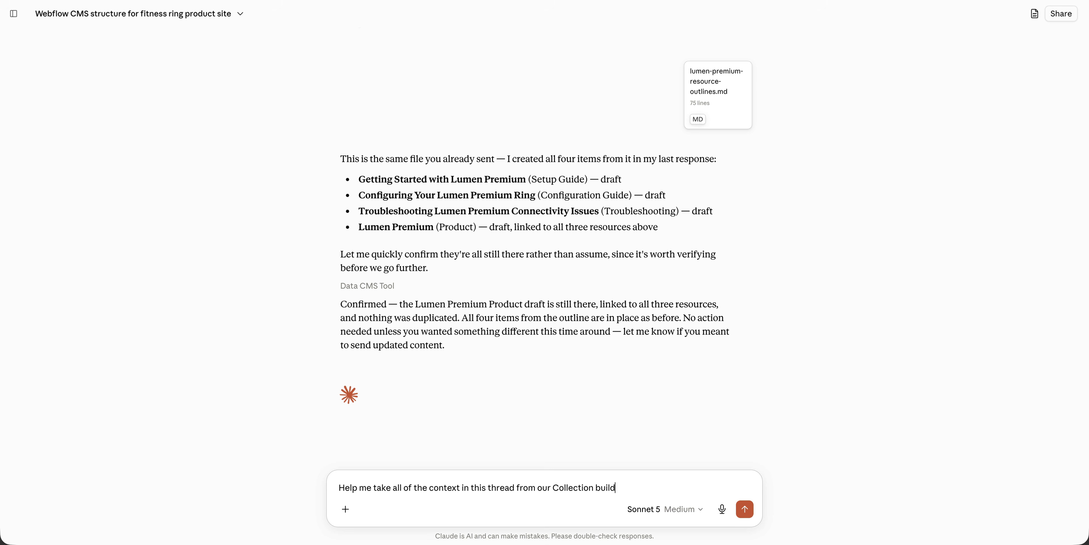
{"action": "type", "text": "t into a repeatable sk"}
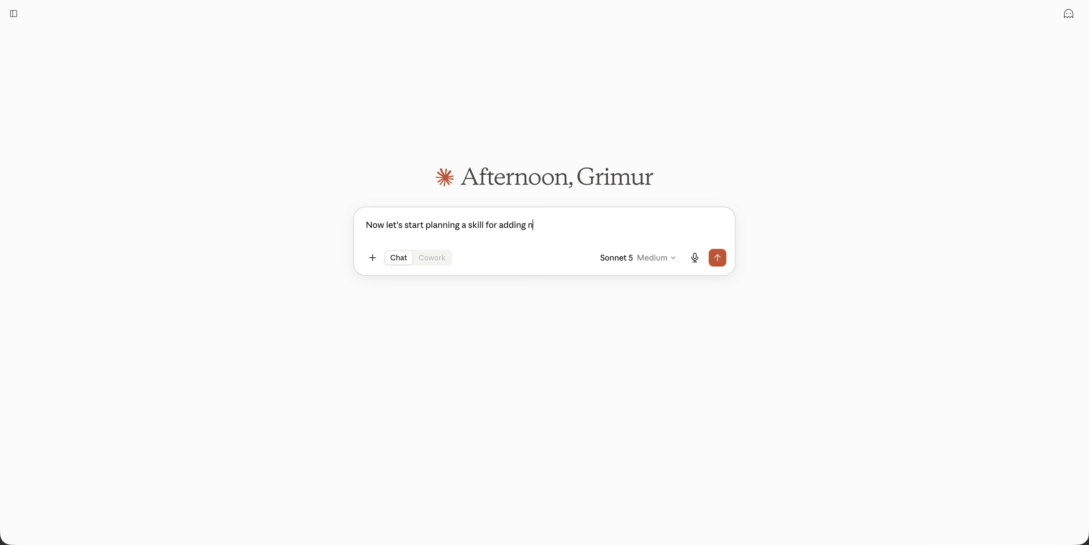
Step: In a new chat, write the prompt "Now let's start planning a skill for adding new resources, weekly, from approved outlines."
{"action": "type", "text": "ew resources, weekly, from approved o"}
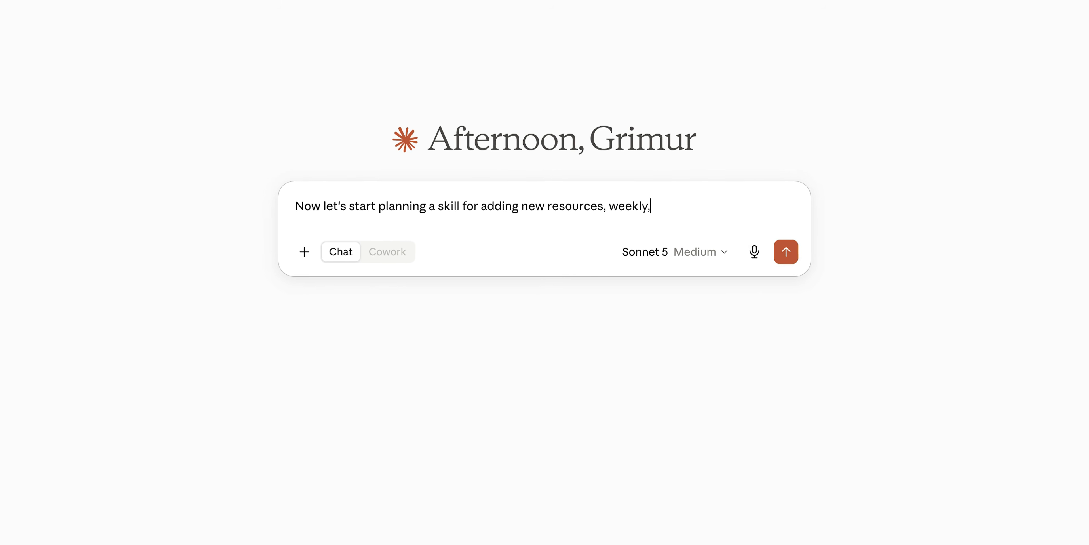
{"action": "type", "text": "utlines."}
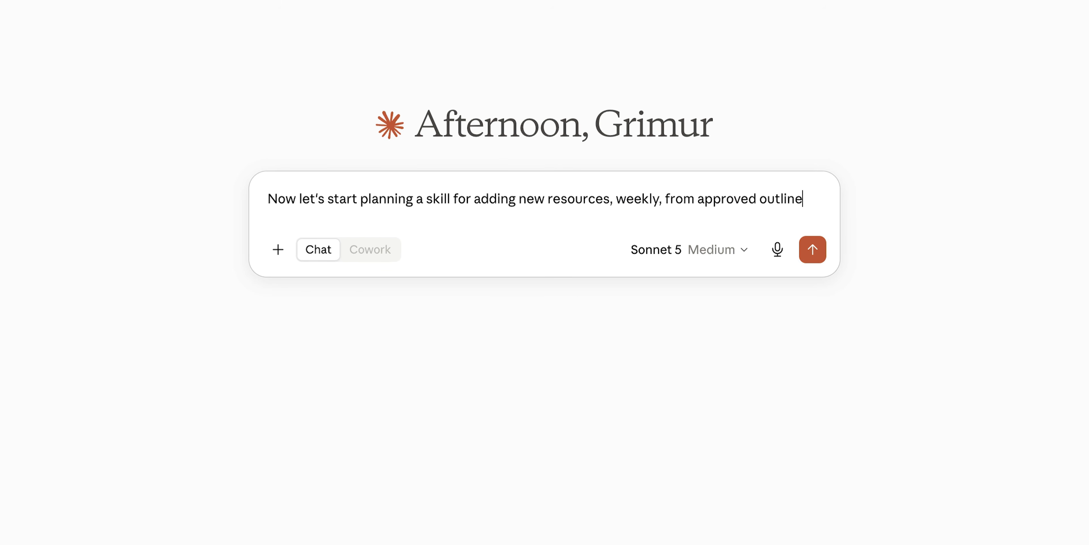